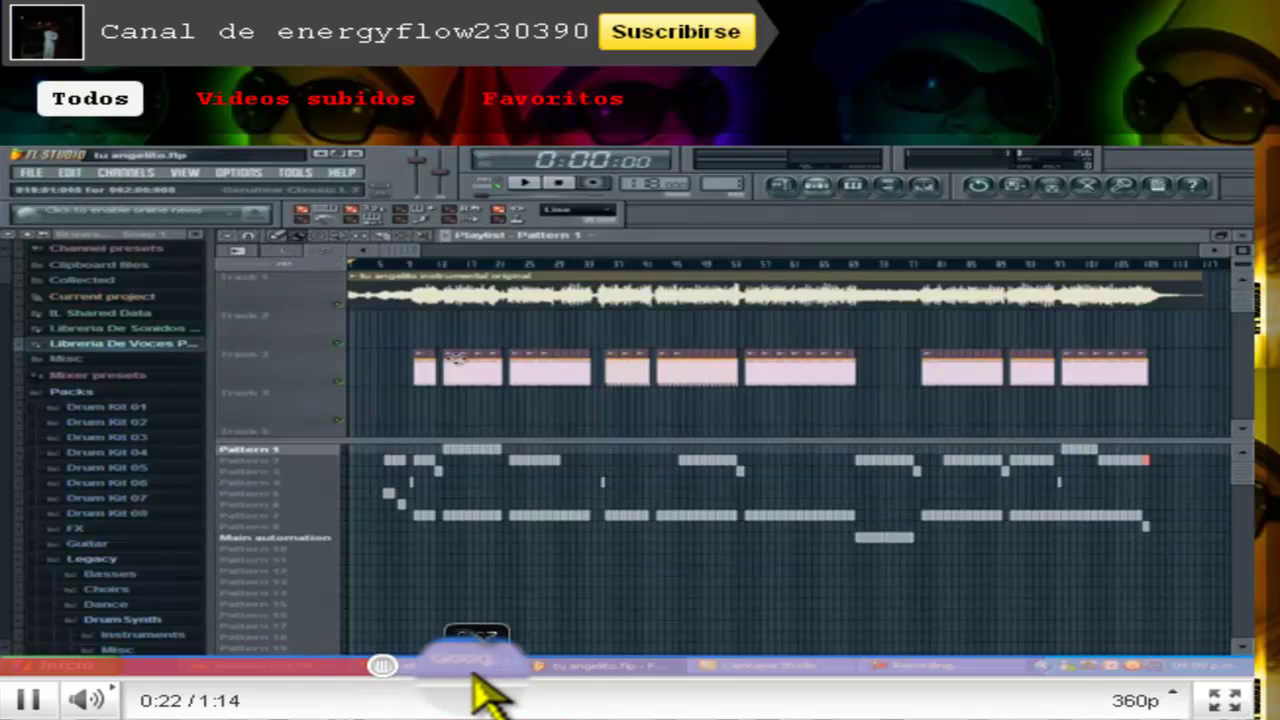
Skim through the YouTube video of the earlier tu angelito project up to its end
{"action": "left_click", "coordinate": [460, 668]}
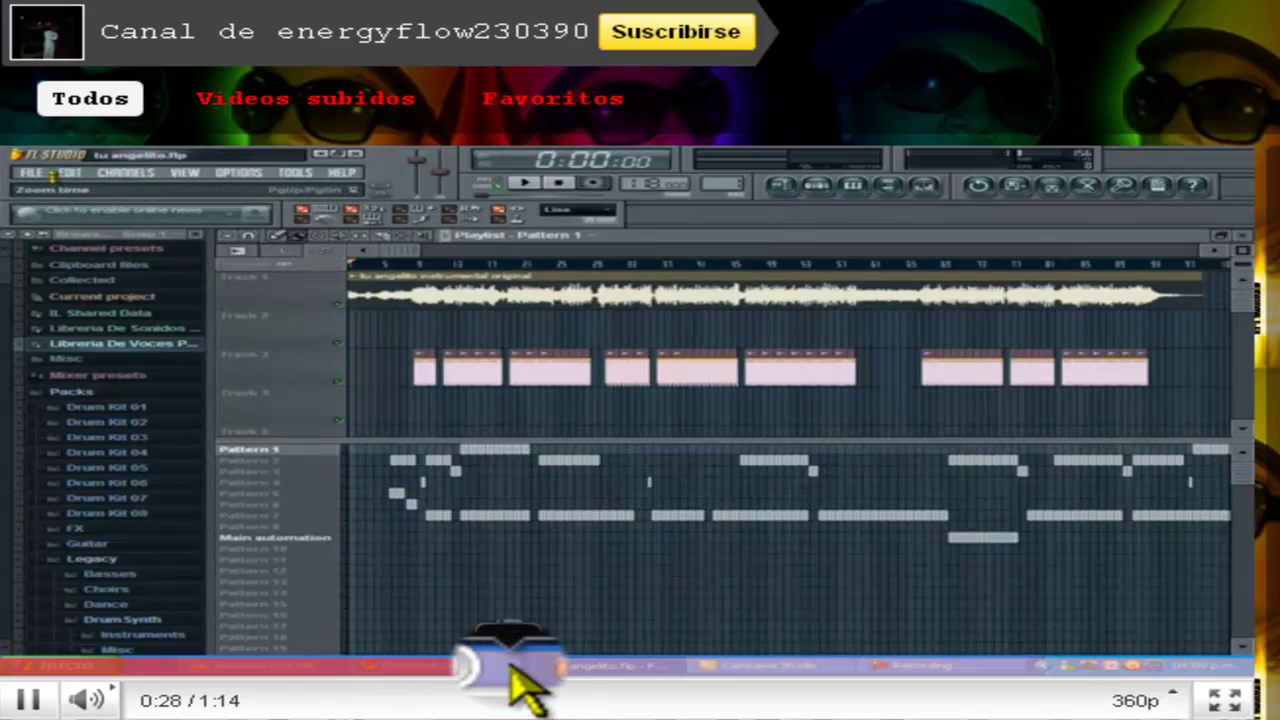
{"action": "left_click", "coordinate": [605, 666]}
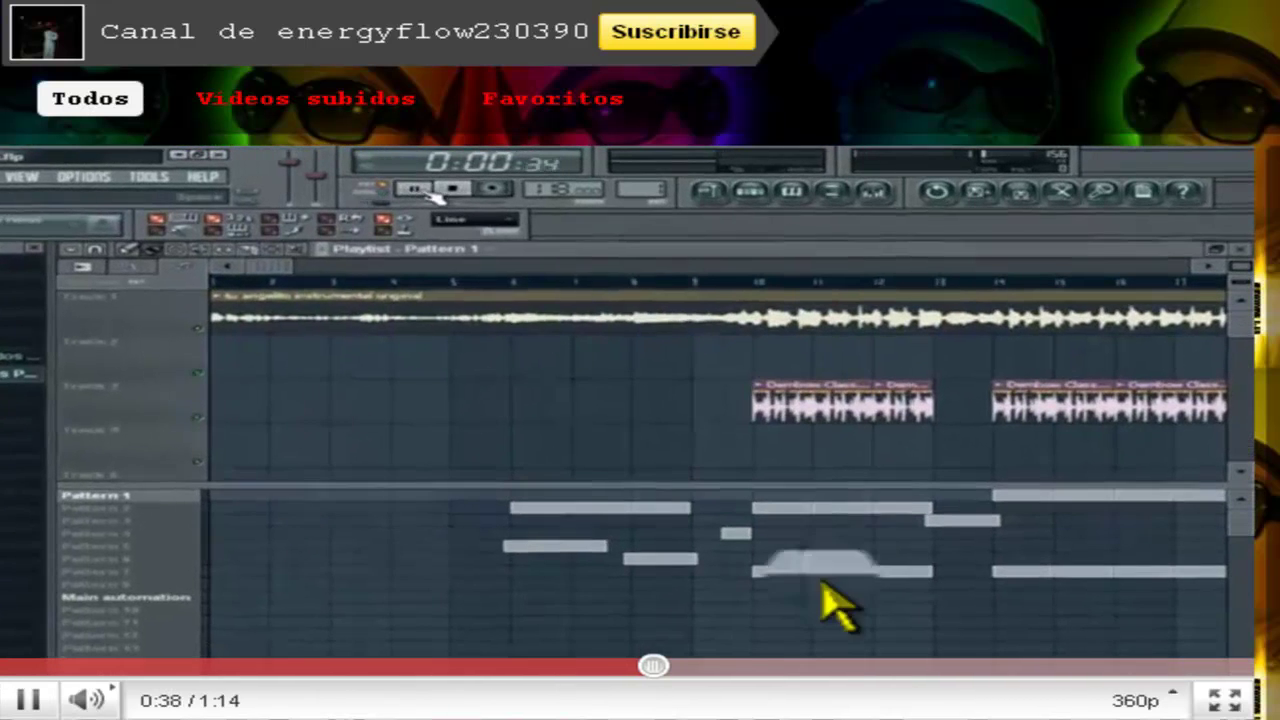
{"action": "left_click", "coordinate": [725, 668]}
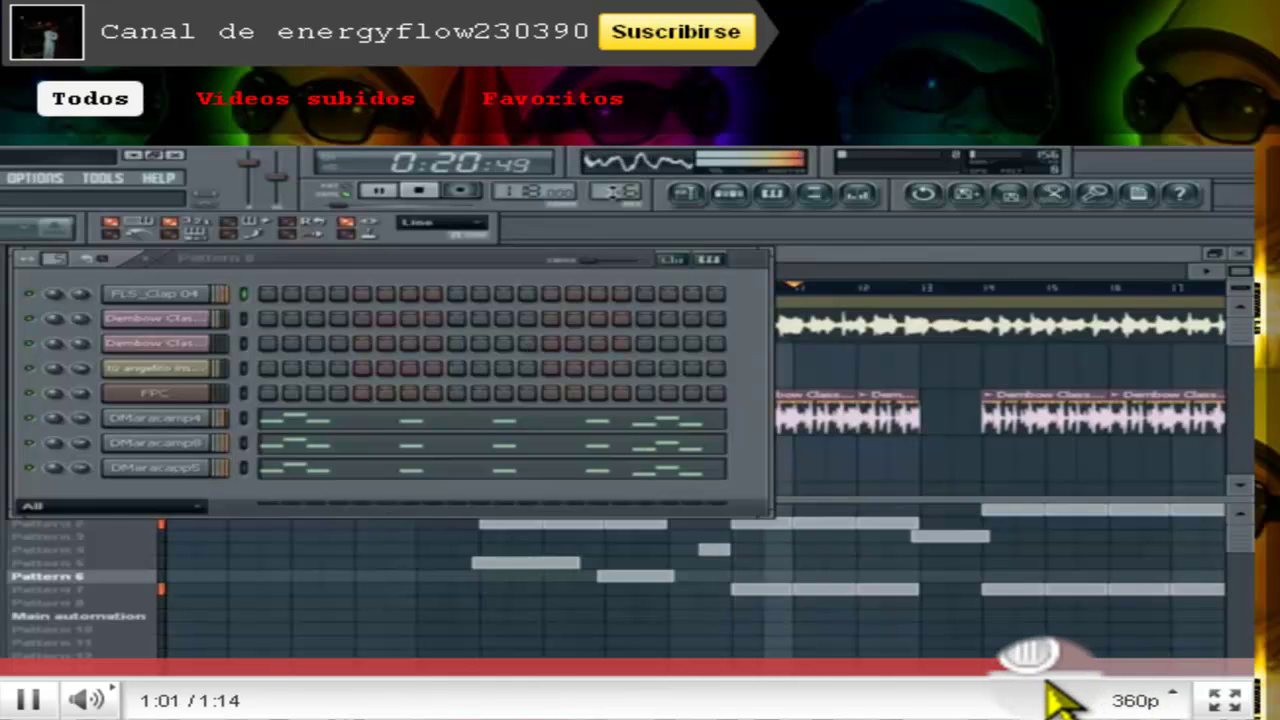
{"action": "left_click", "coordinate": [1183, 666]}
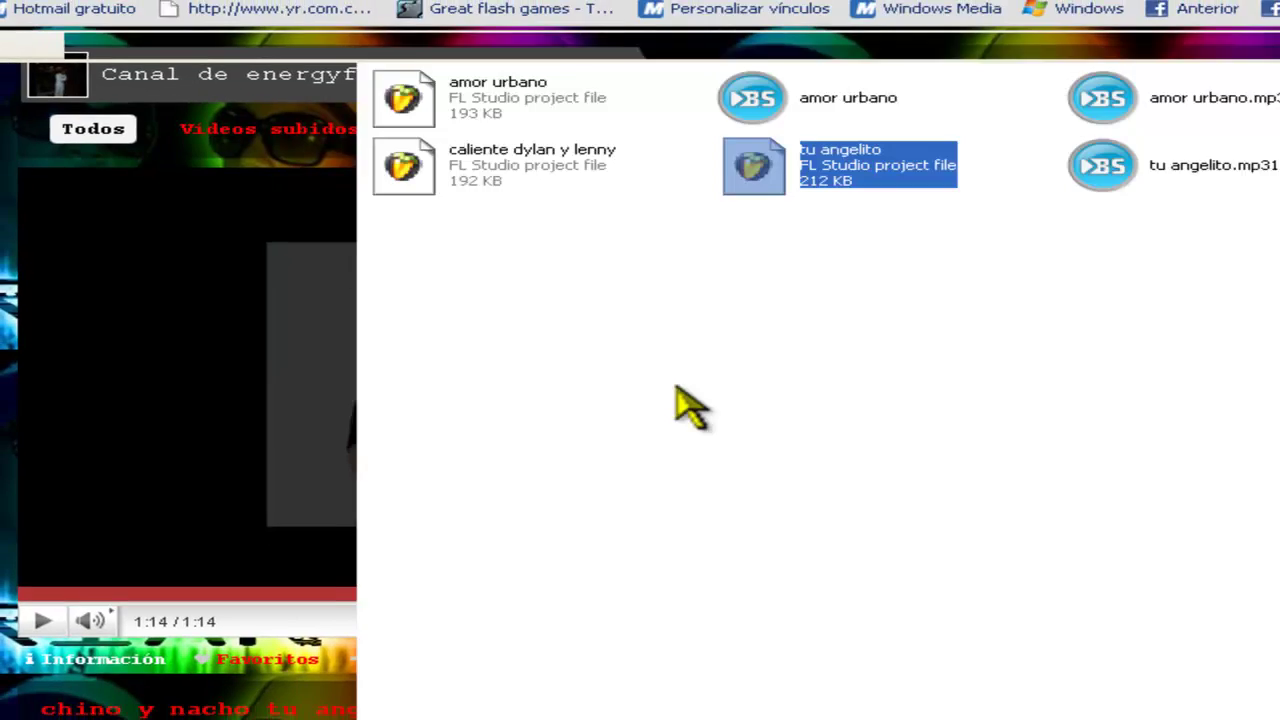
Open the tu angelito project file from the fl studio folder in FL Studio and minimize the folder window
{"action": "double_click", "coordinate": [754, 168]}
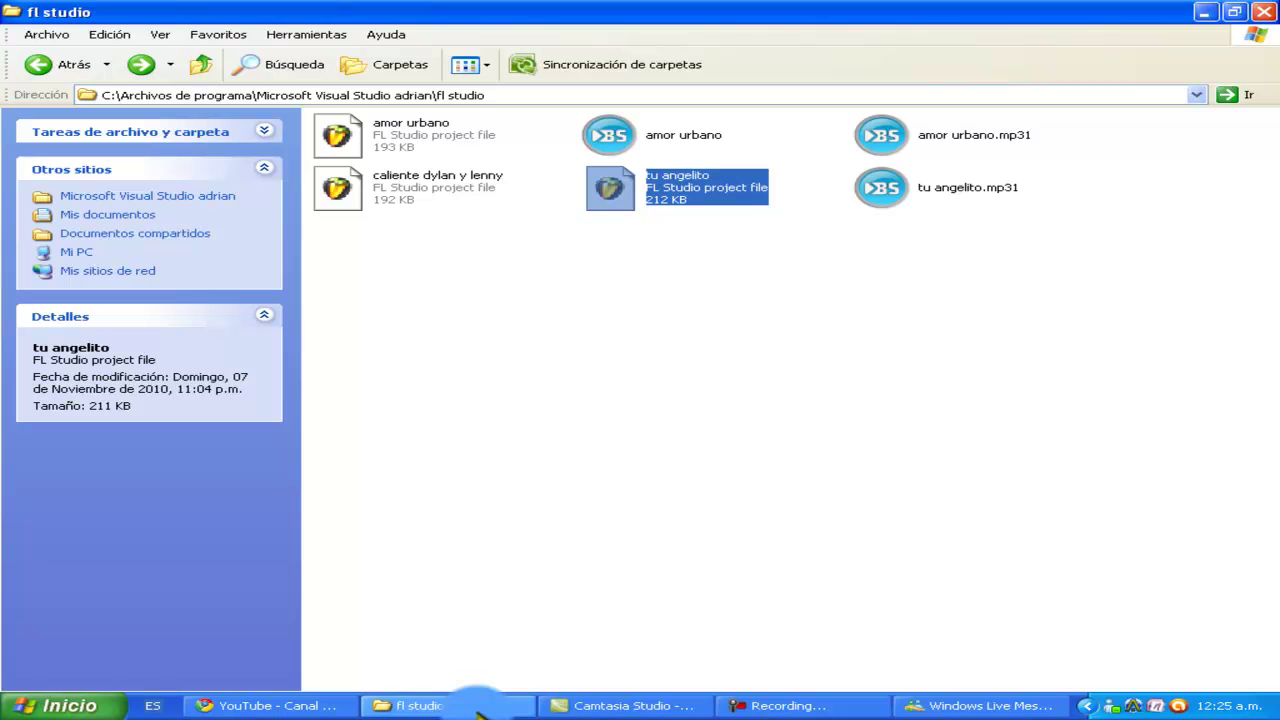
{"action": "left_click", "coordinate": [1211, 12]}
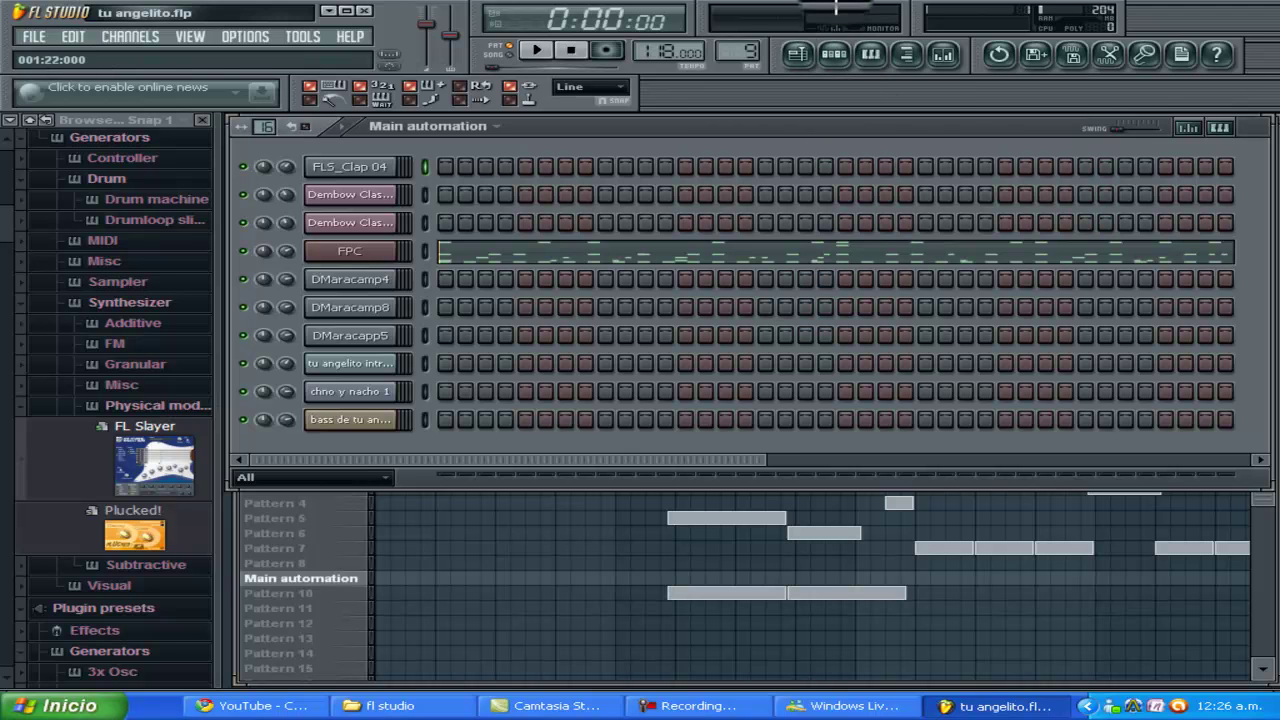
Review the whole song arrangement in the playlist and the channels of the Main automation pattern in the step sequencer
{"action": "left_click", "coordinate": [834, 55]}
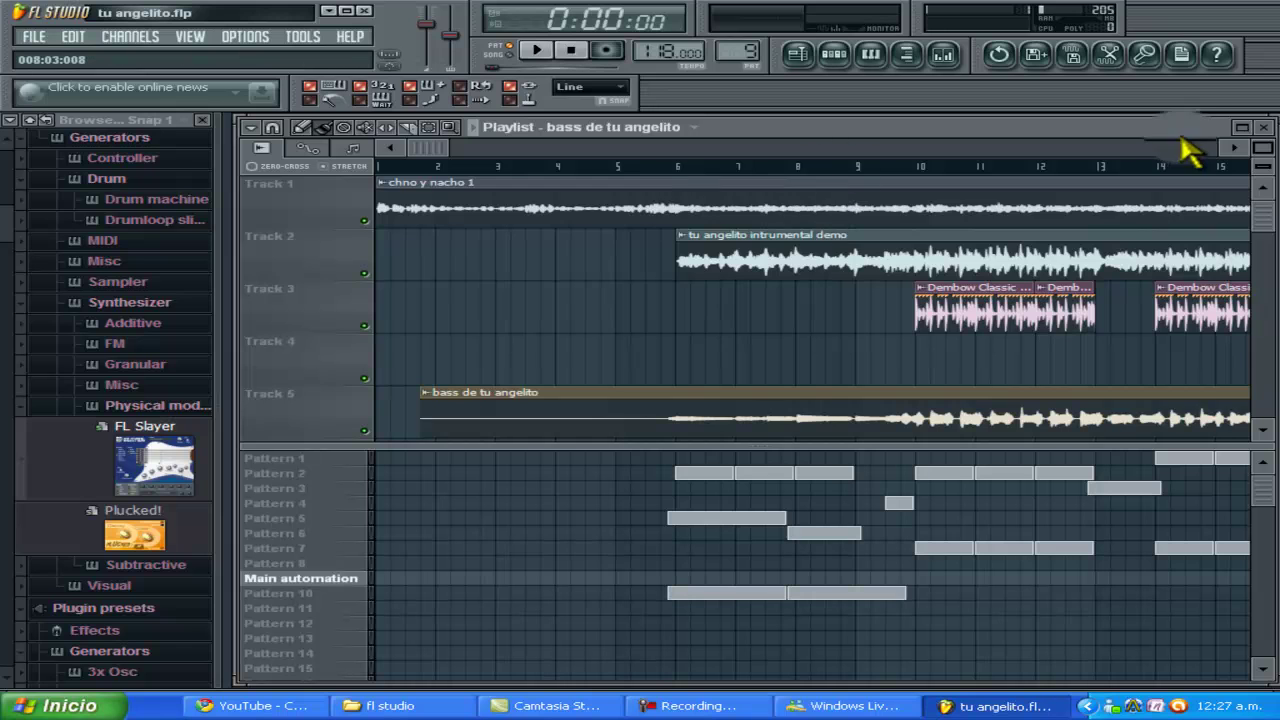
{"action": "scroll", "coordinate": [1171, 160], "scroll_direction": "down", "scroll_amount": 2}
{"action": "scroll", "coordinate": [1167, 218], "scroll_direction": "up", "scroll_amount": 2}
{"action": "scroll", "coordinate": [1171, 228], "scroll_direction": "down", "scroll_amount": 2}
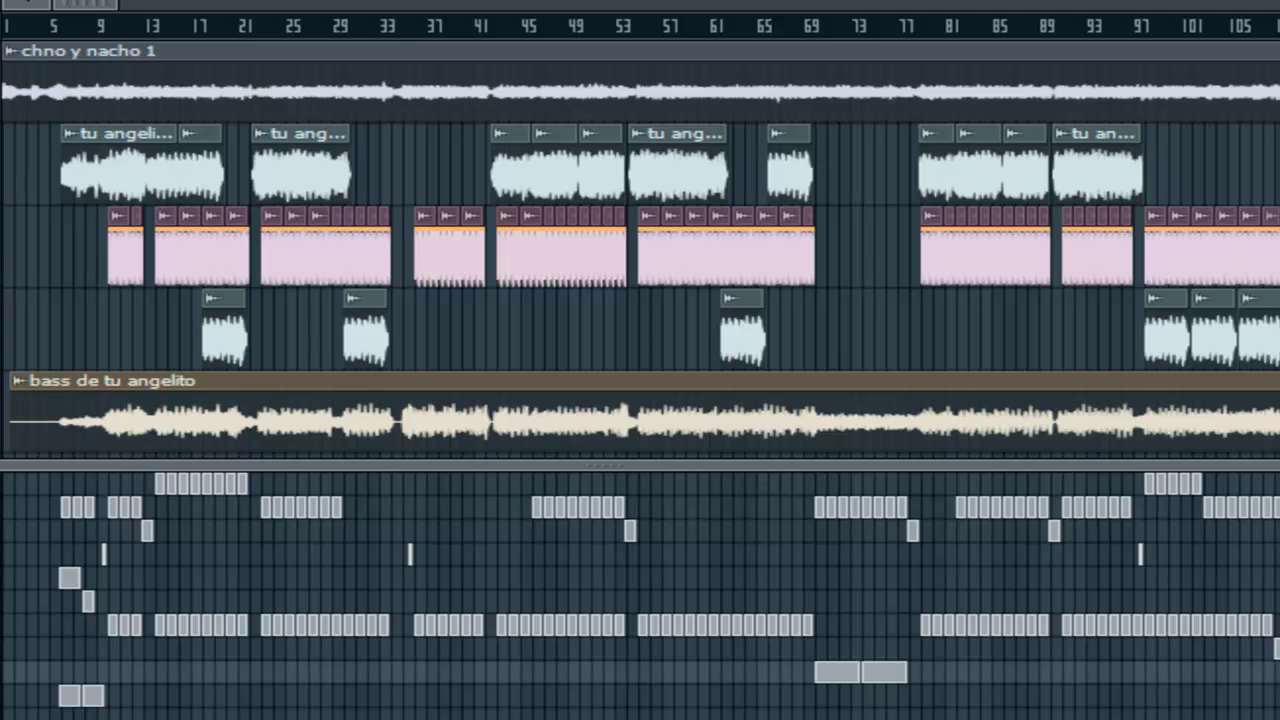
{"action": "key", "text": "F6"}
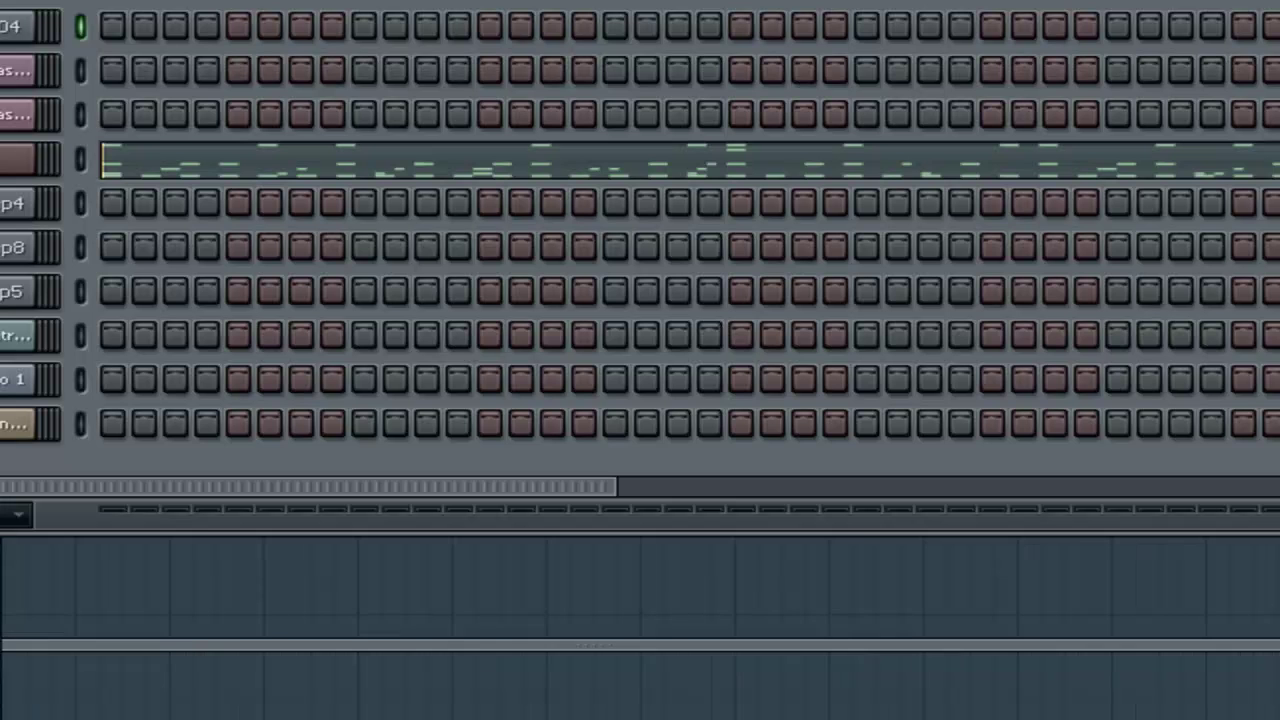
{"action": "key", "text": "F6"}
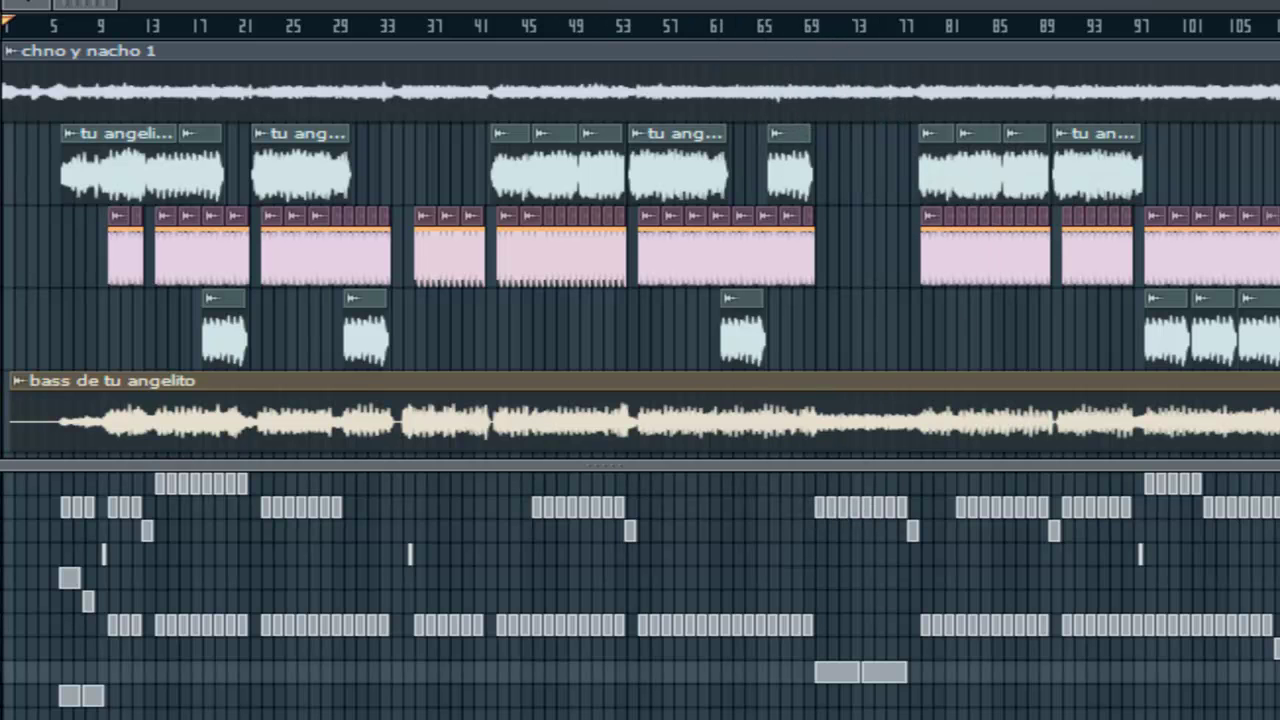
Play the song from about bar 68, with the break between bars 70 and 79 shown in the playlist
{"action": "mouse_move", "coordinate": [800, 40]}
{"action": "left_mouse_down"}
{"action": "mouse_move", "coordinate": [766, 29]}
{"action": "mouse_move", "coordinate": [806, 35]}
{"action": "left_mouse_up"}
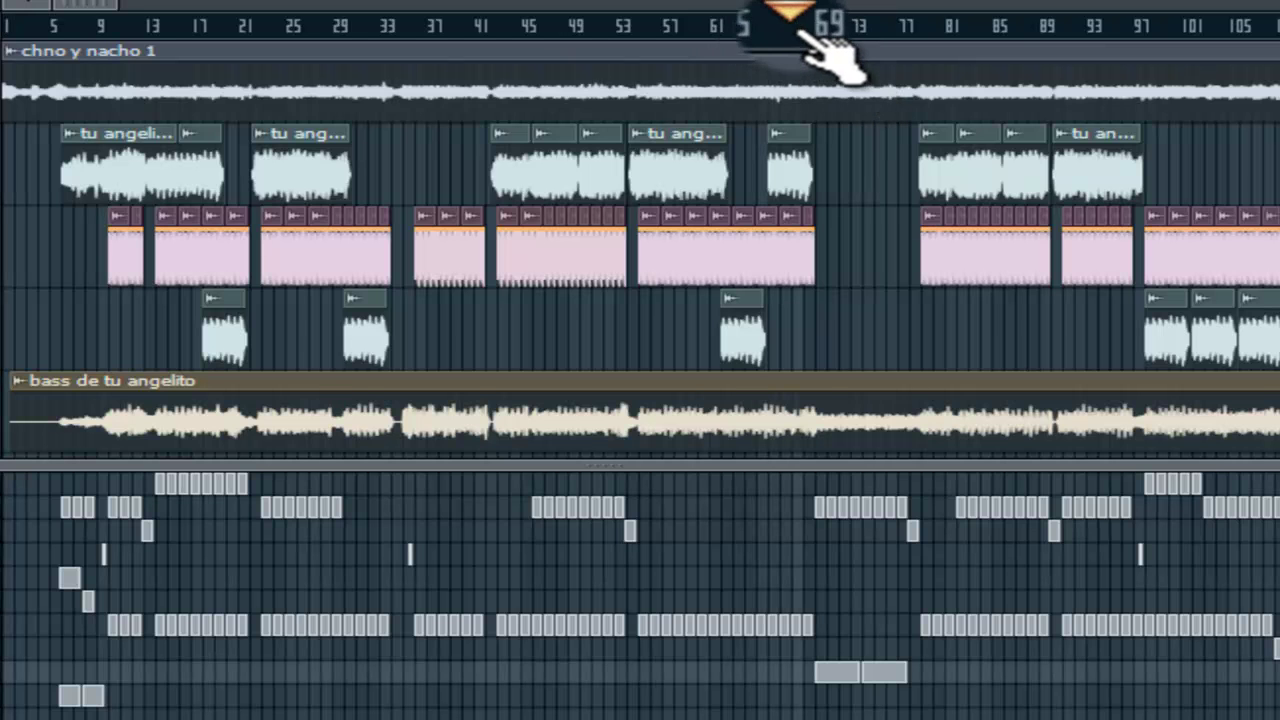
{"action": "scroll", "coordinate": [955, 45], "scroll_direction": "up", "scroll_amount": 4}
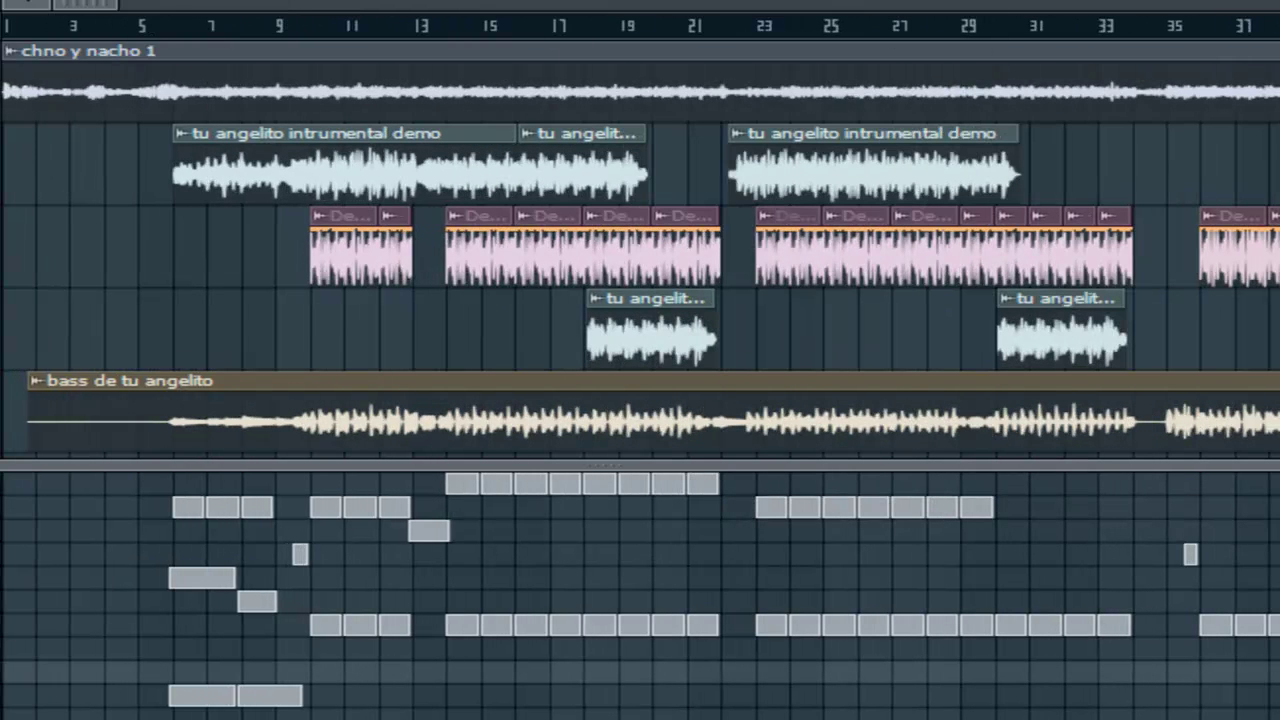
{"action": "left_click_drag", "start_coordinate": [115, 8], "coordinate": [800, 43]}
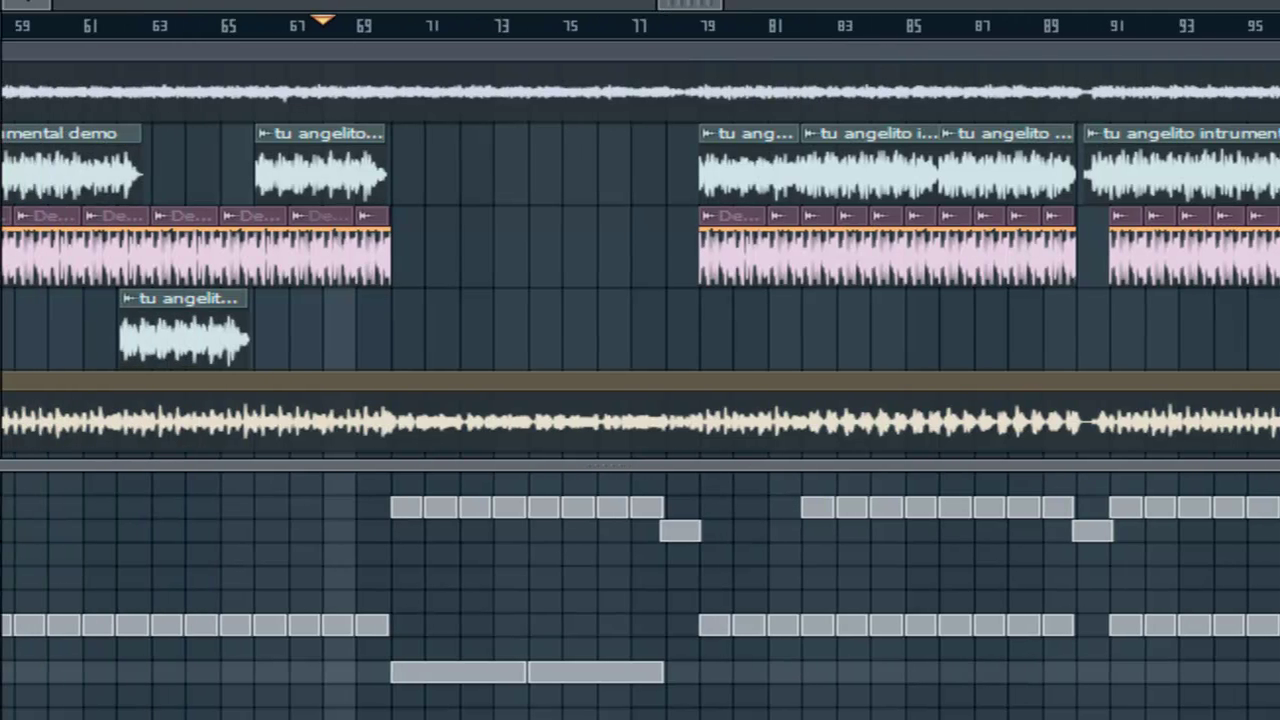
{"action": "scroll", "coordinate": [1130, 4], "scroll_direction": "up", "scroll_amount": 4}
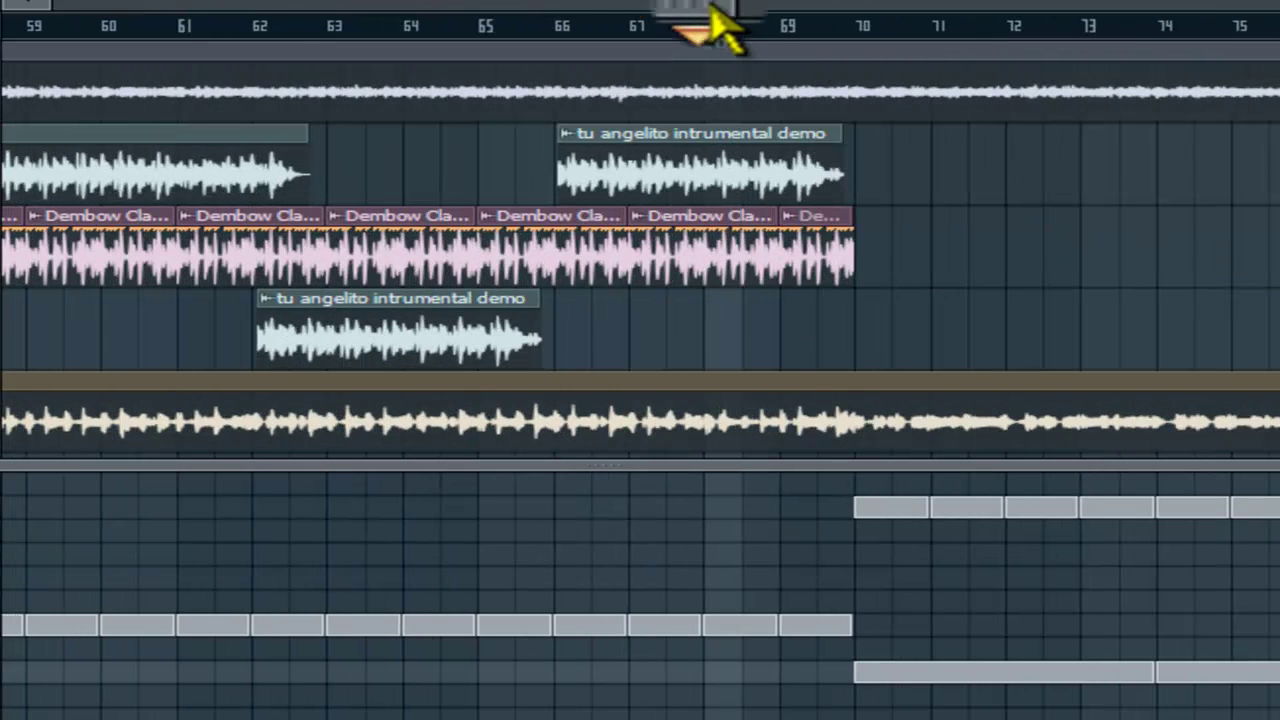
{"action": "left_click_drag", "start_coordinate": [706, 28], "coordinate": [820, 10]}
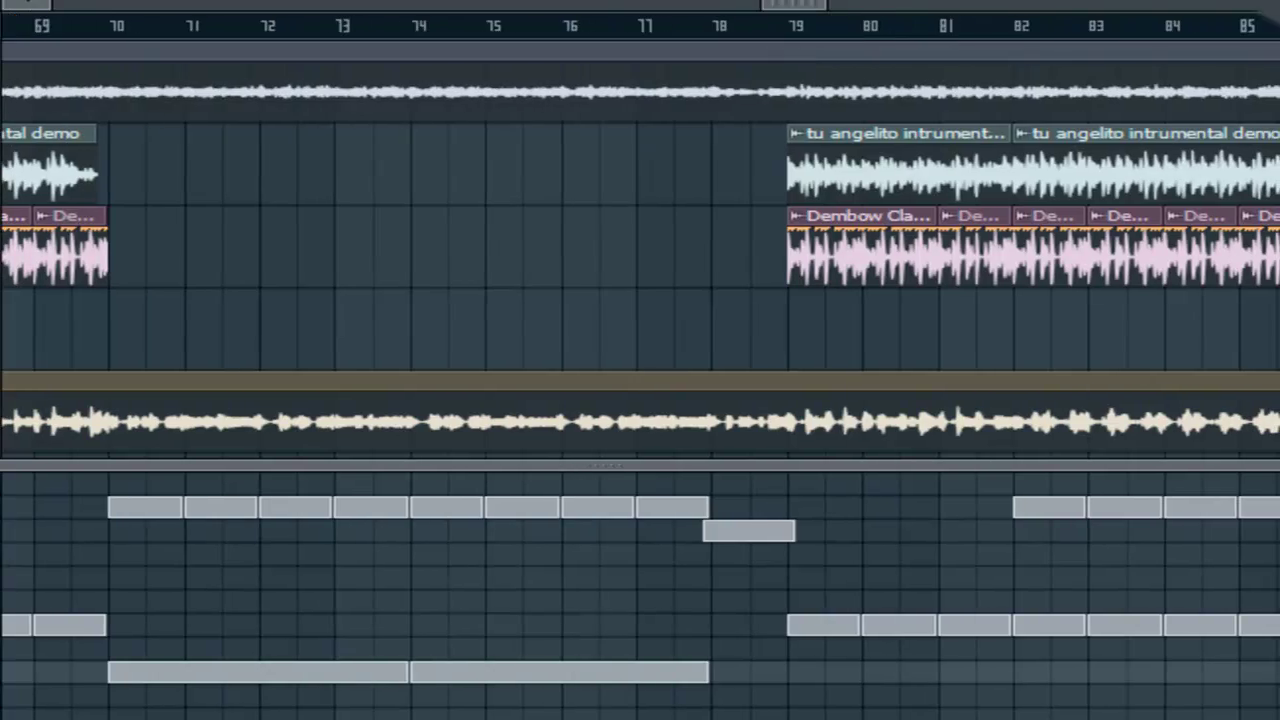
{"action": "scroll", "coordinate": [820, 10], "scroll_direction": "up", "scroll_amount": 2}
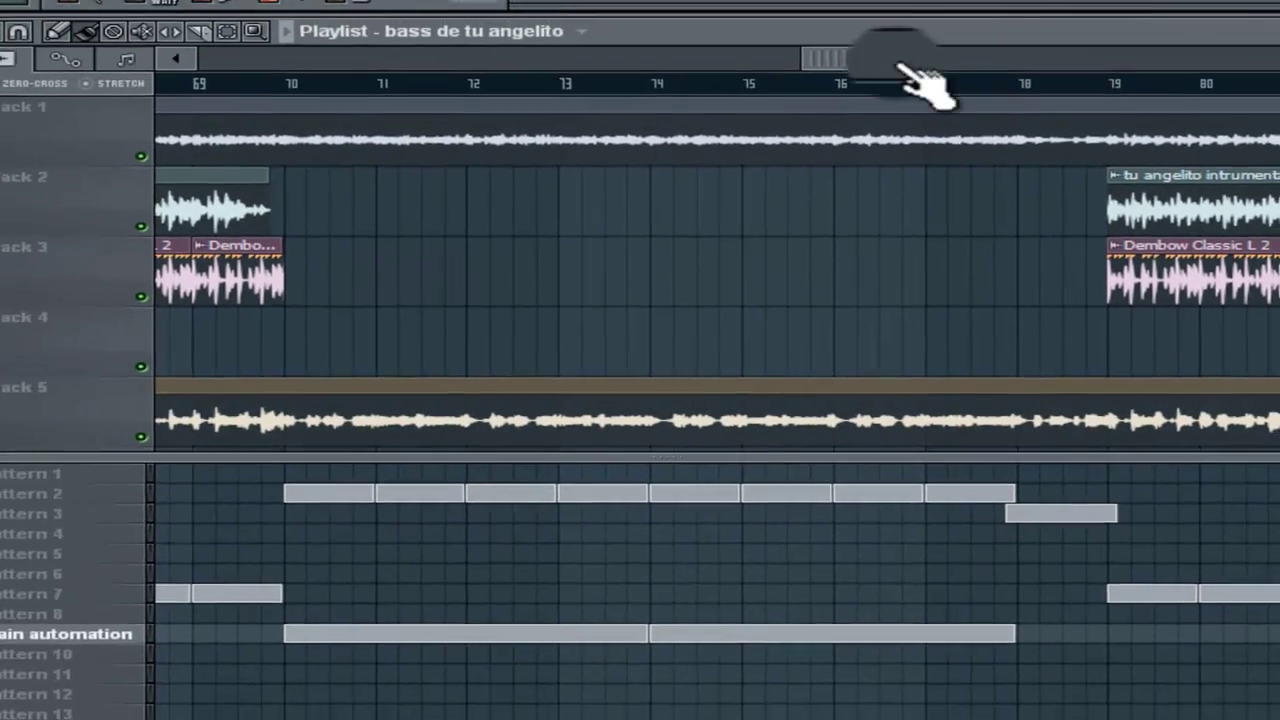
{"action": "left_click_drag", "start_coordinate": [900, 68], "coordinate": [820, 70]}
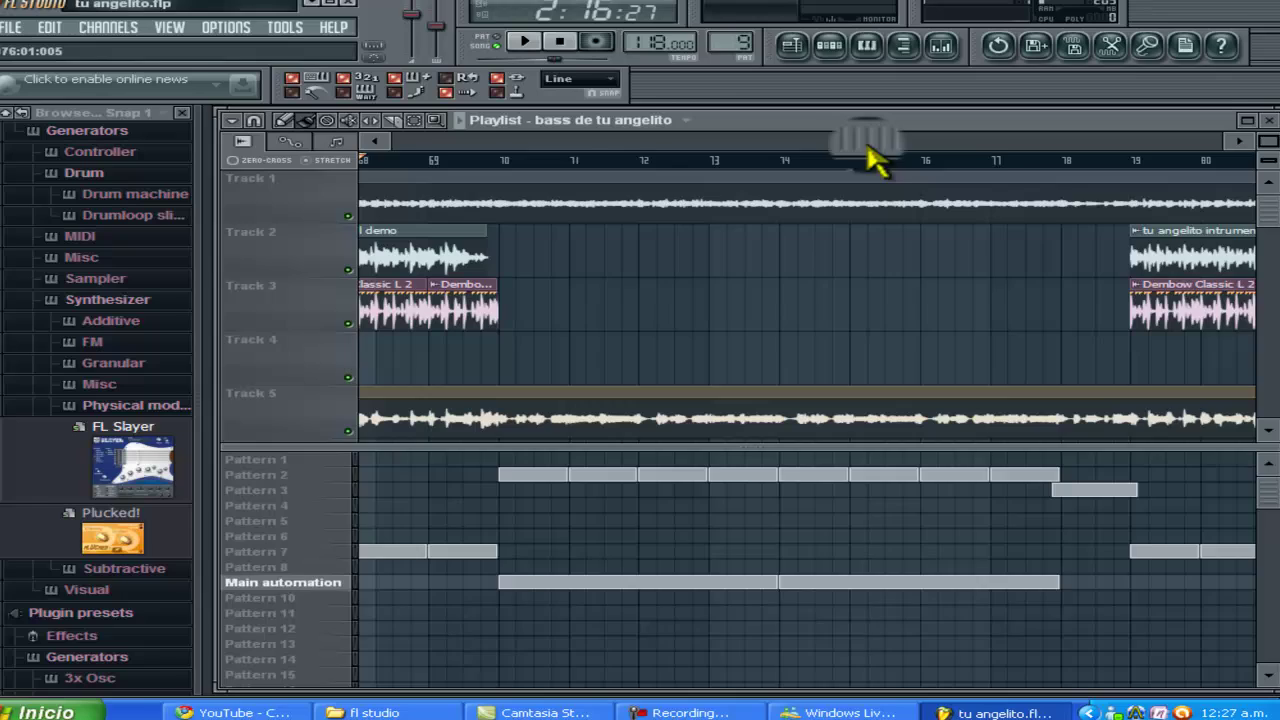
{"action": "left_click_drag", "start_coordinate": [870, 160], "coordinate": [851, 157]}
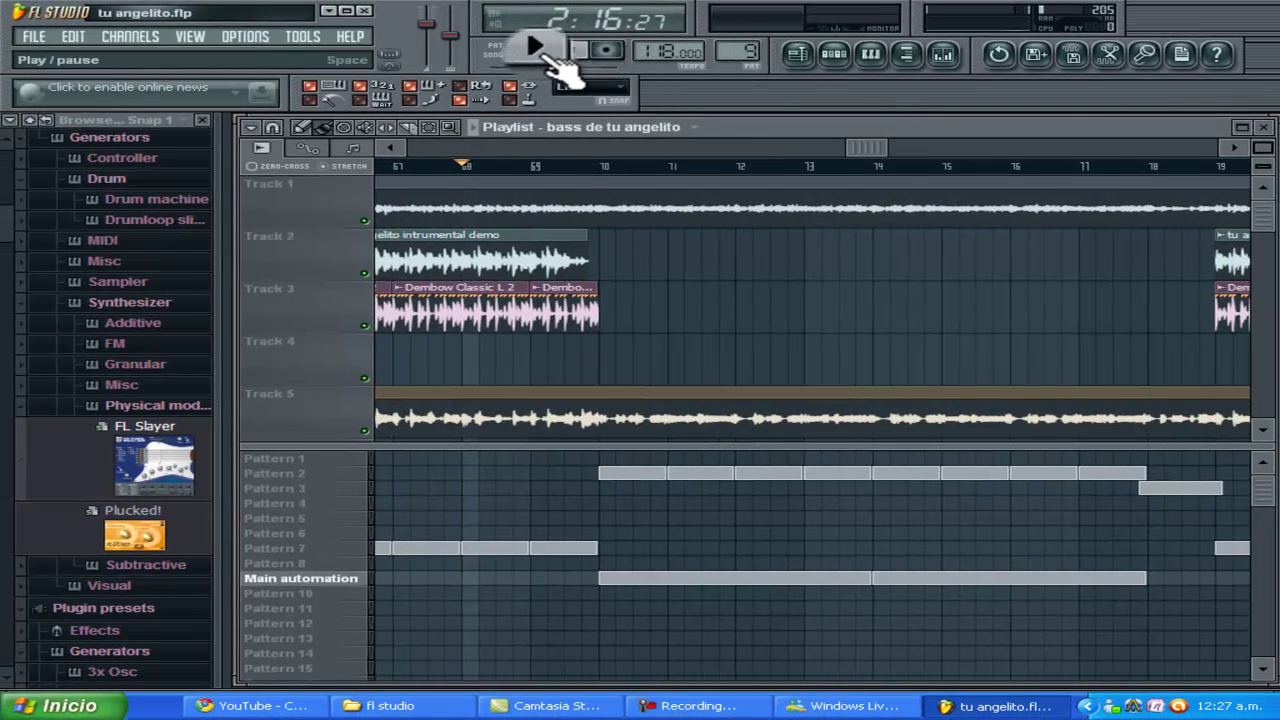
{"action": "left_click", "coordinate": [540, 52]}
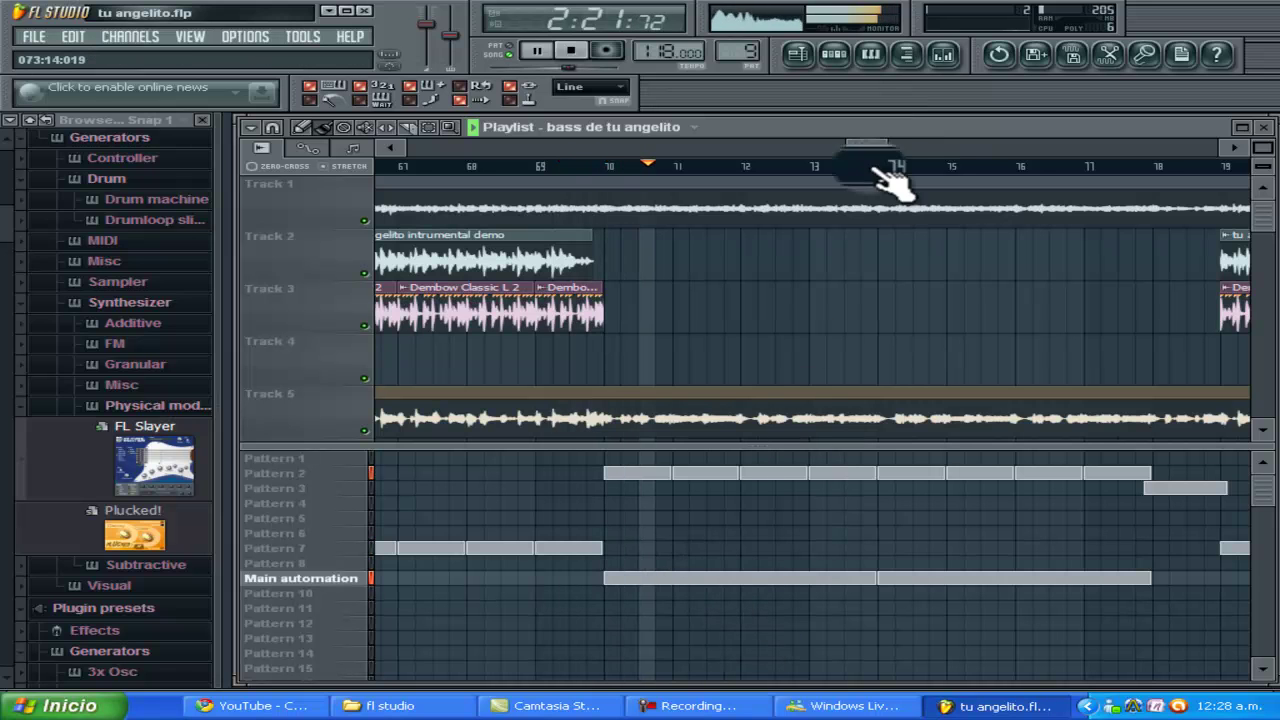
Check the Main automation pattern's channels in the step sequencer during playback and follow the playlist to where the drums re-enter at bar 79
{"action": "left_click_drag", "start_coordinate": [857, 157], "coordinate": [850, 97]}
{"action": "left_click", "coordinate": [834, 55]}
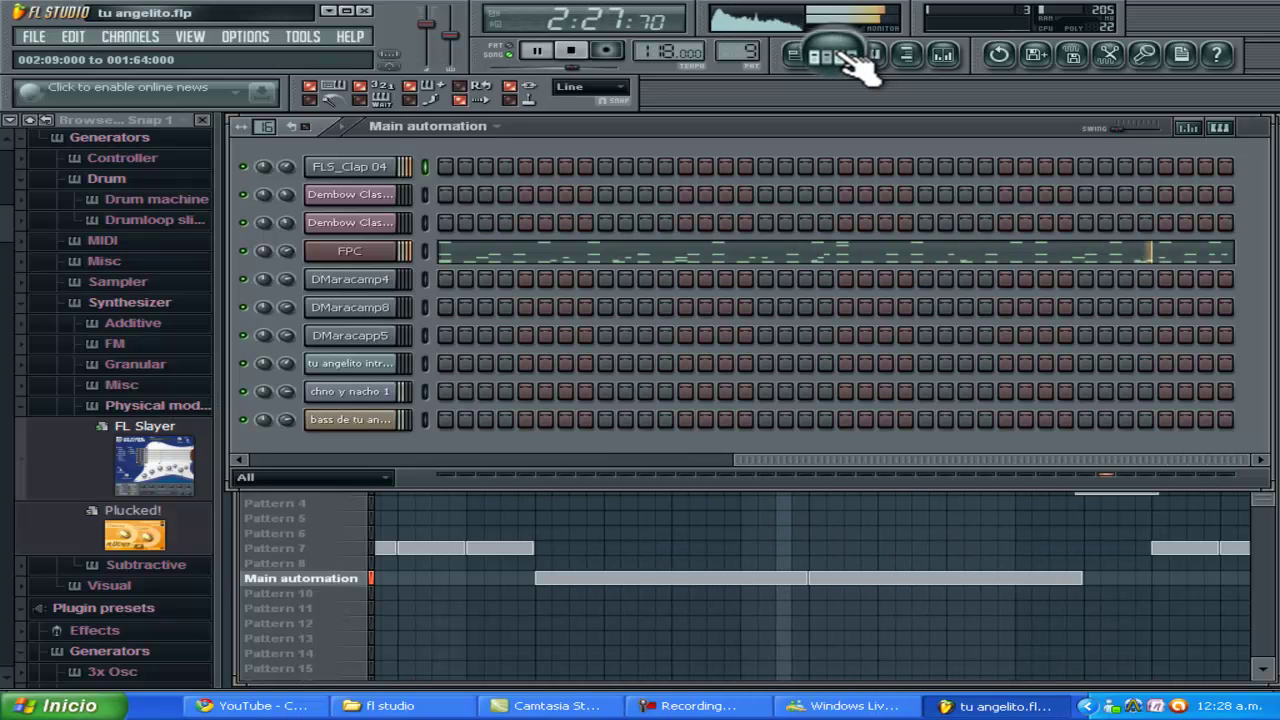
{"action": "left_click", "coordinate": [845, 55]}
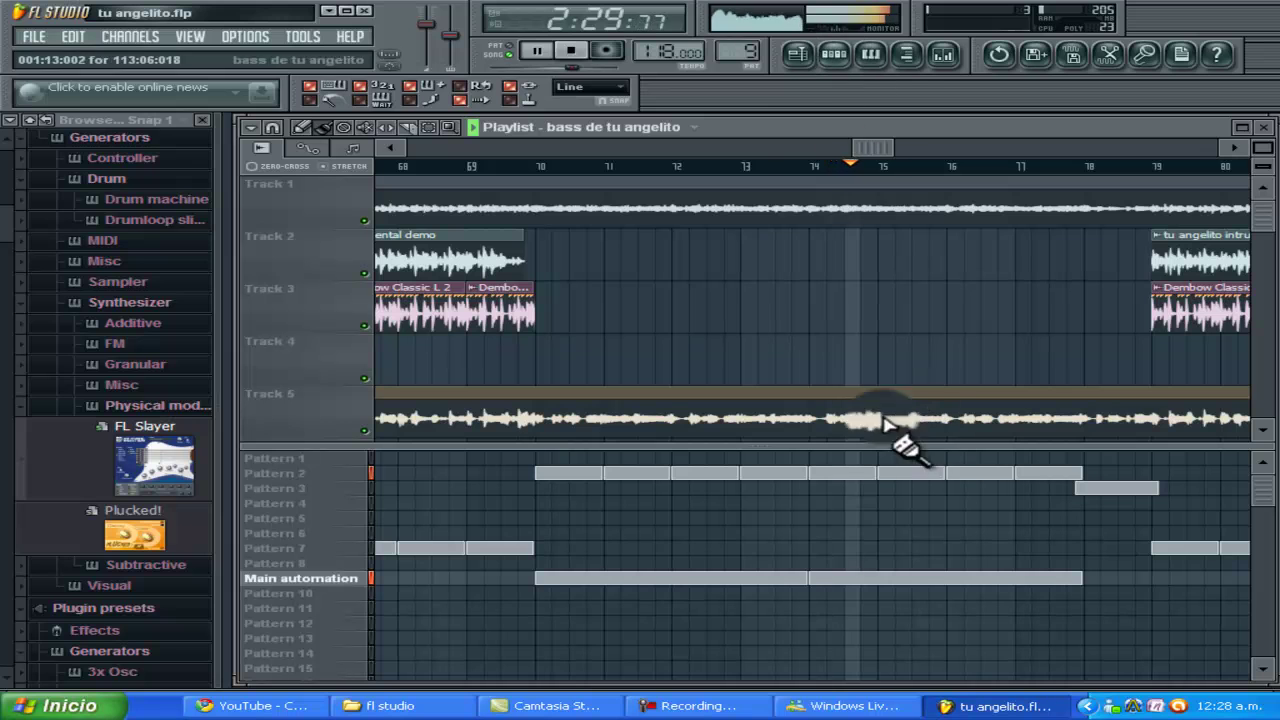
{"action": "left_click_drag", "start_coordinate": [877, 147], "coordinate": [909, 152]}
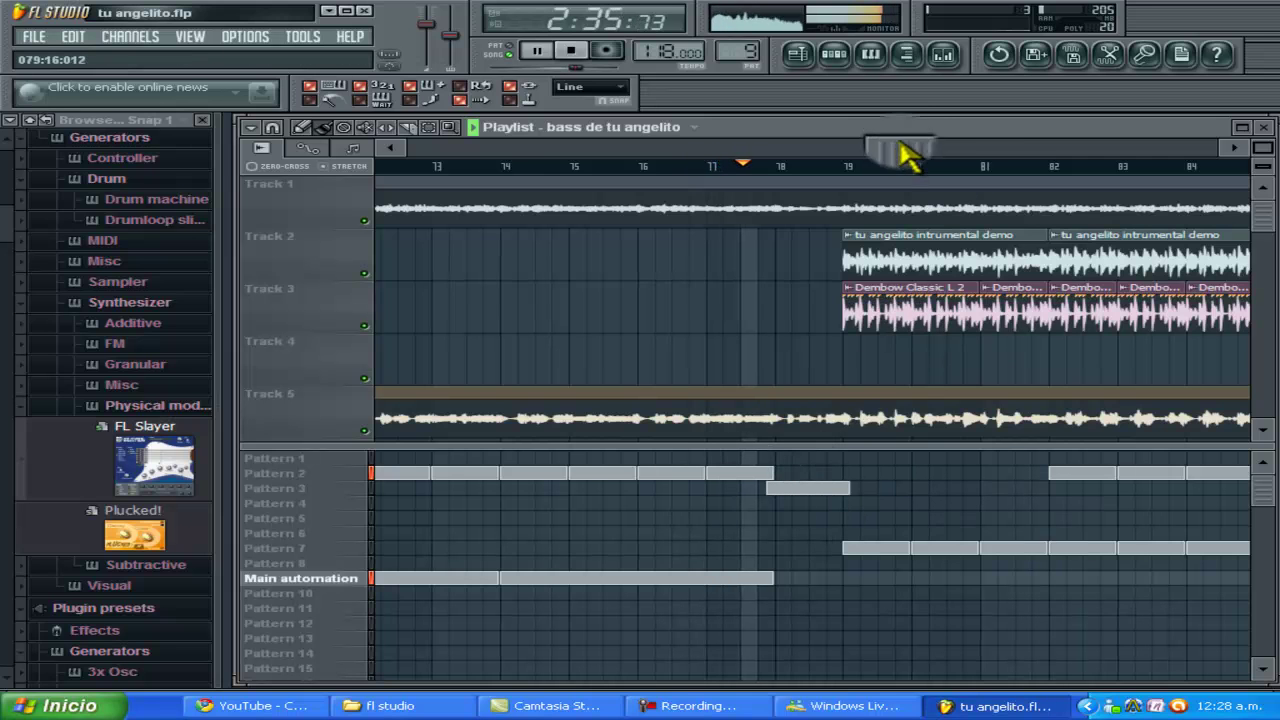
{"action": "mouse_move", "coordinate": [914, 149]}
{"action": "left_mouse_down"}
{"action": "mouse_move", "coordinate": [929, 163]}
{"action": "mouse_move", "coordinate": [808, 128]}
{"action": "mouse_move", "coordinate": [751, 134]}
{"action": "mouse_move", "coordinate": [951, 160]}
{"action": "mouse_move", "coordinate": [898, 163]}
{"action": "mouse_move", "coordinate": [923, 160]}
{"action": "mouse_move", "coordinate": [915, 150]}
{"action": "left_mouse_up"}
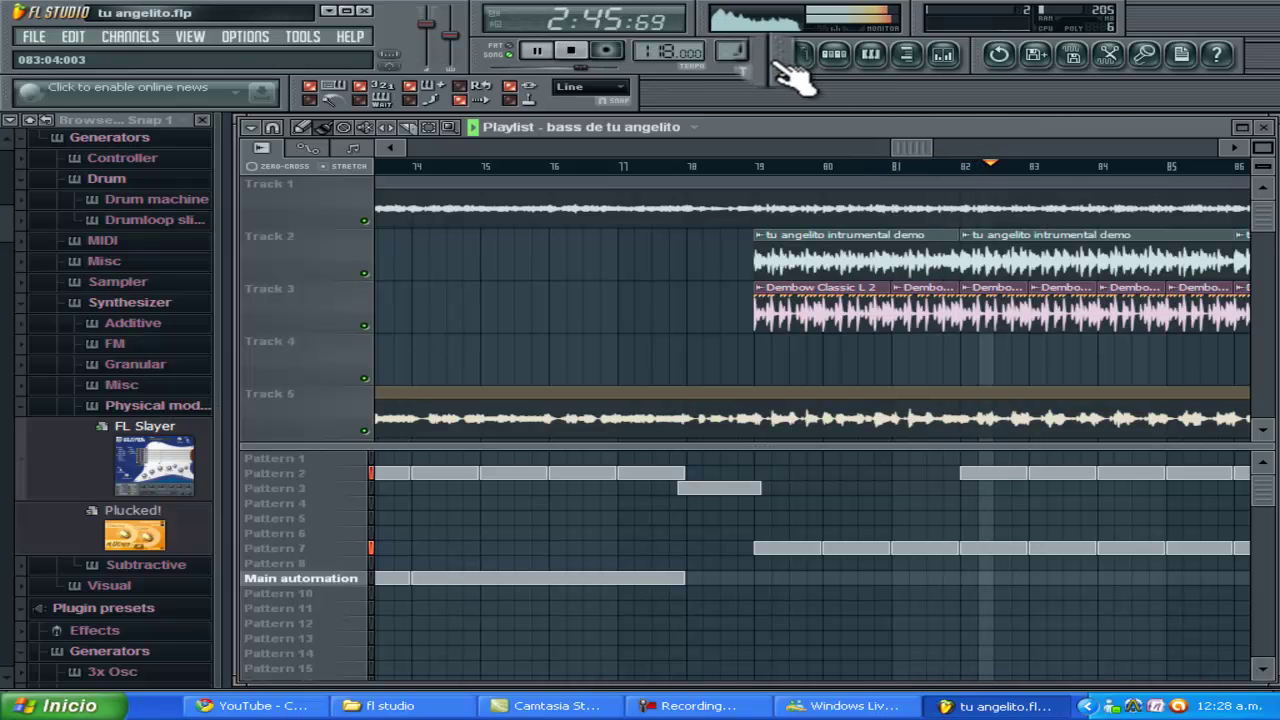
Replay the song from about bar 81, follow the playlist toward bar 90, and stop playback
{"action": "left_click", "coordinate": [927, 166]}
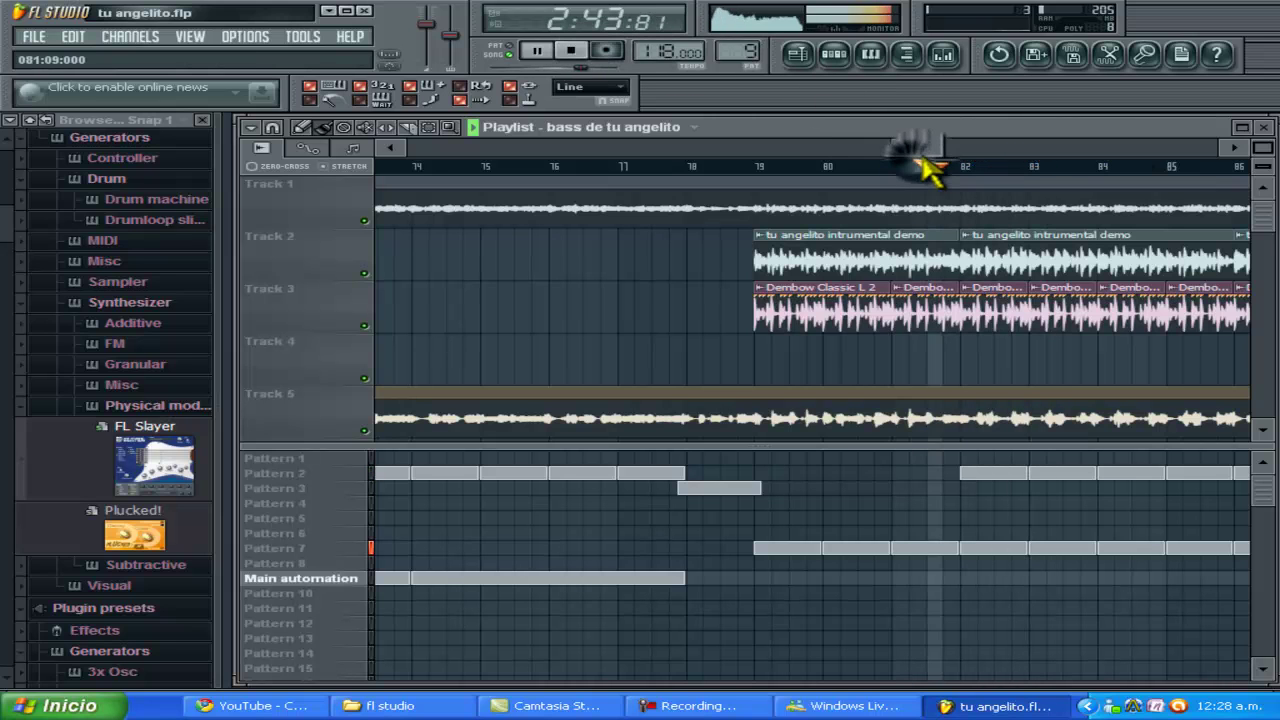
{"action": "left_click_drag", "start_coordinate": [923, 152], "coordinate": [940, 157]}
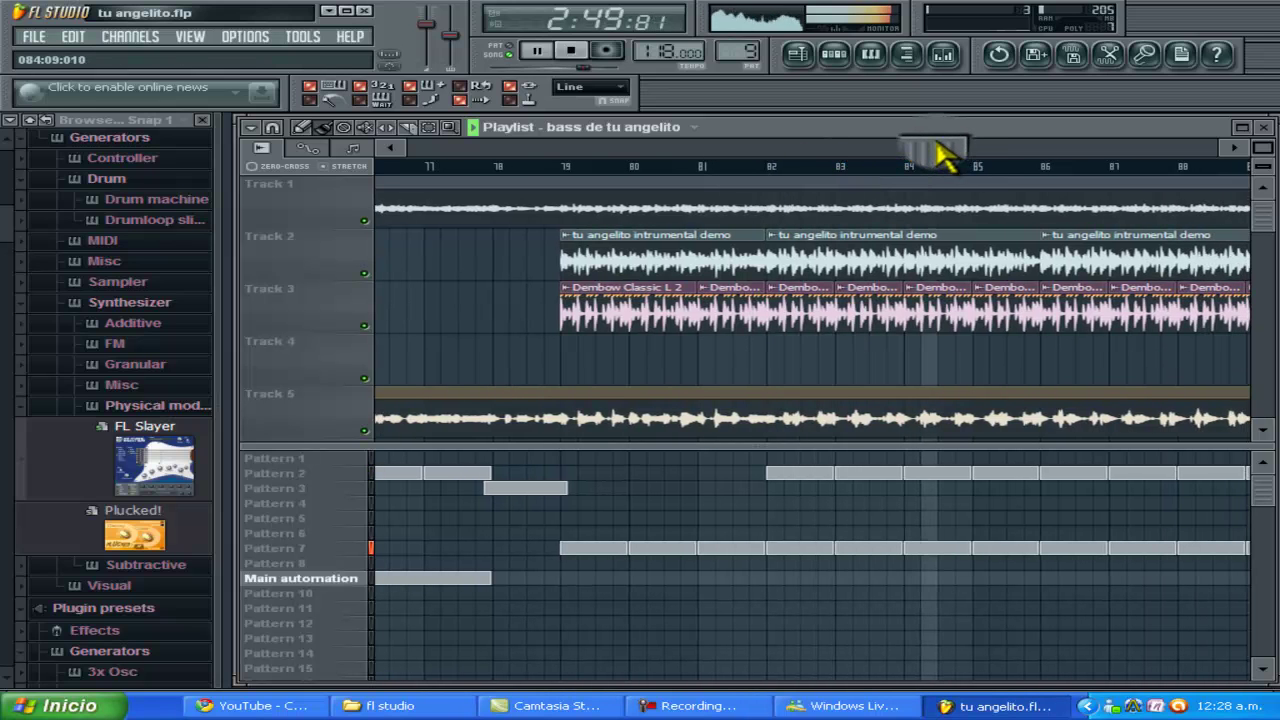
{"action": "left_click_drag", "start_coordinate": [940, 152], "coordinate": [986, 163]}
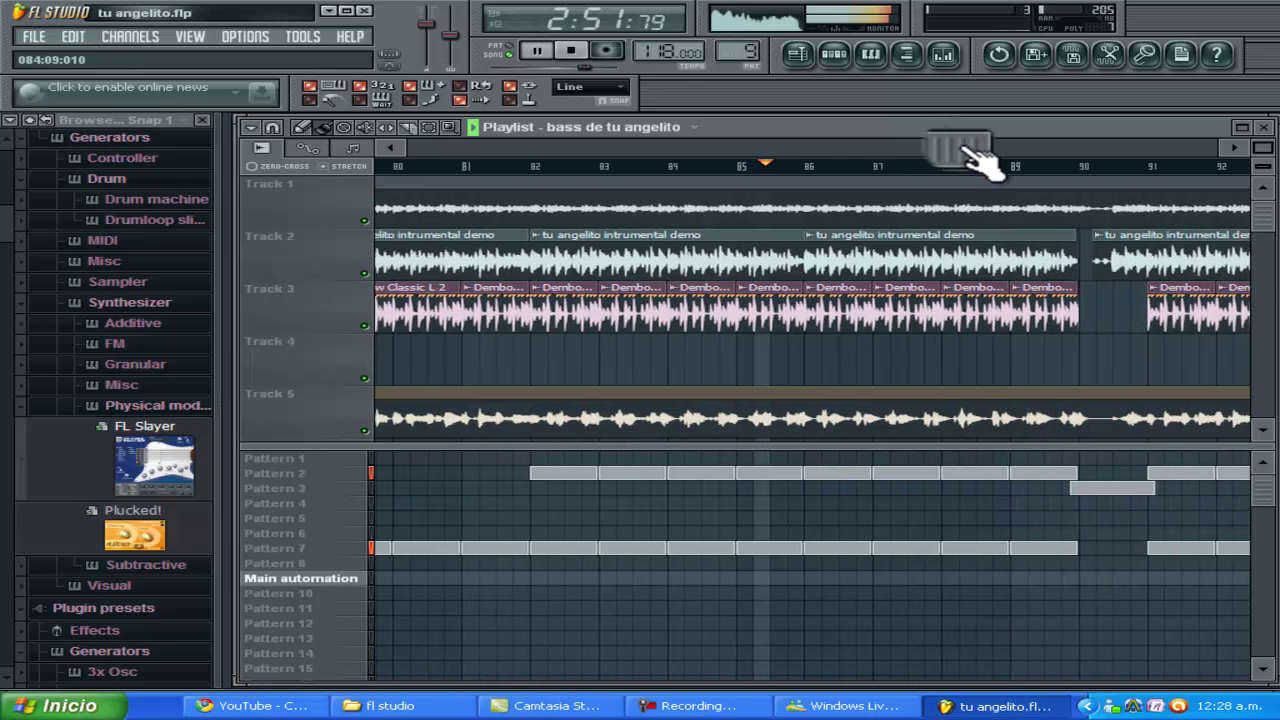
{"action": "left_click", "coordinate": [570, 49]}
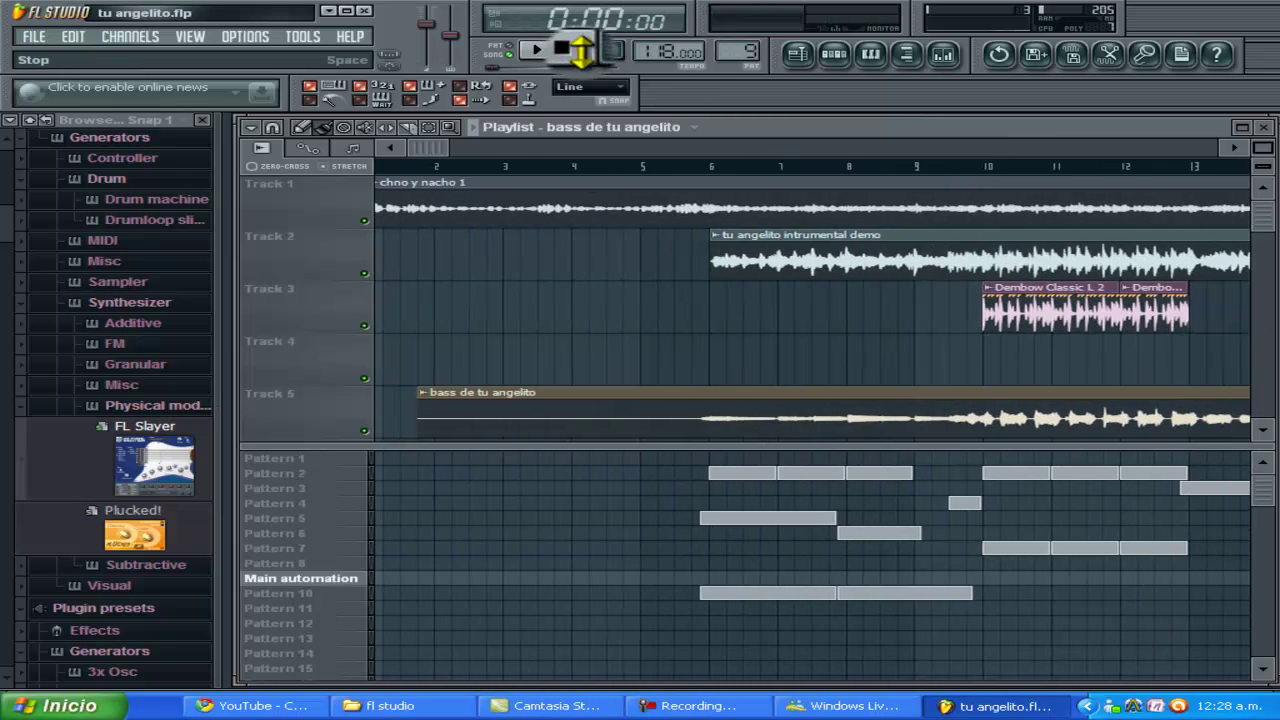
Play the song from the beginning, examine the start of the Track 2 instrumental demo clip at bar 6, and stop playback
{"action": "left_click_drag", "start_coordinate": [1265, 148], "coordinate": [68, 412]}
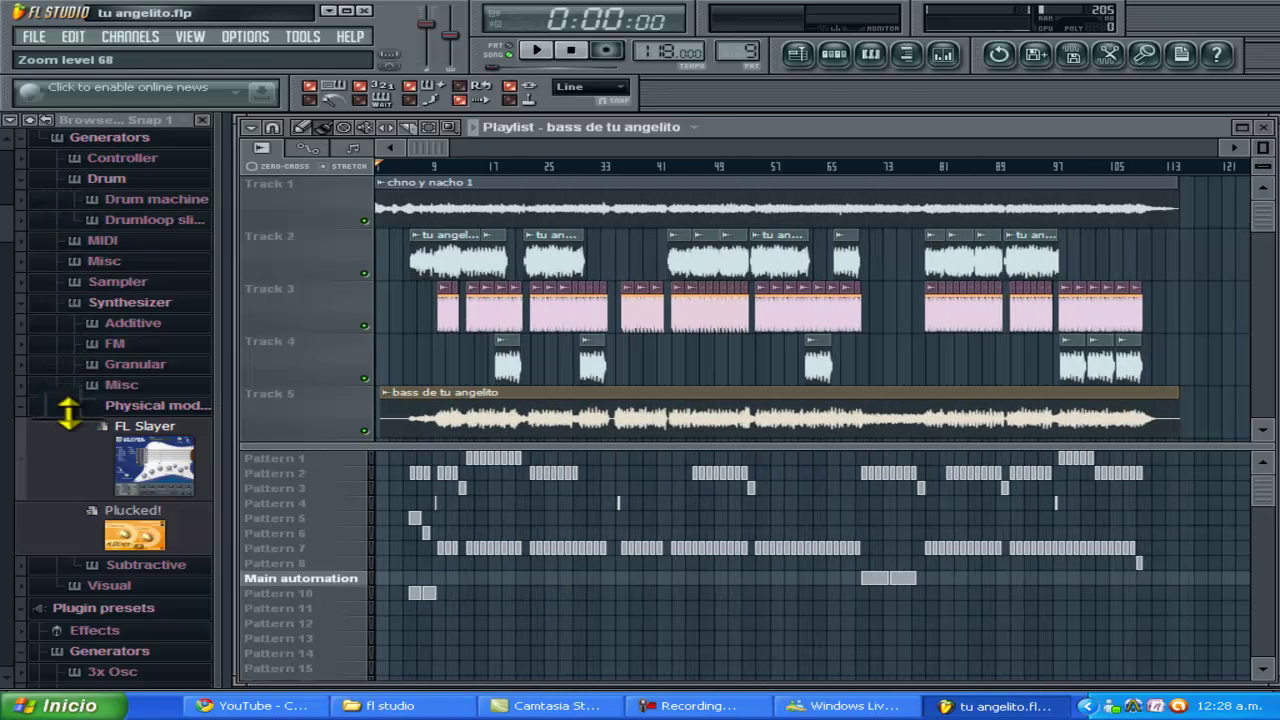
{"action": "left_click", "coordinate": [872, 50]}
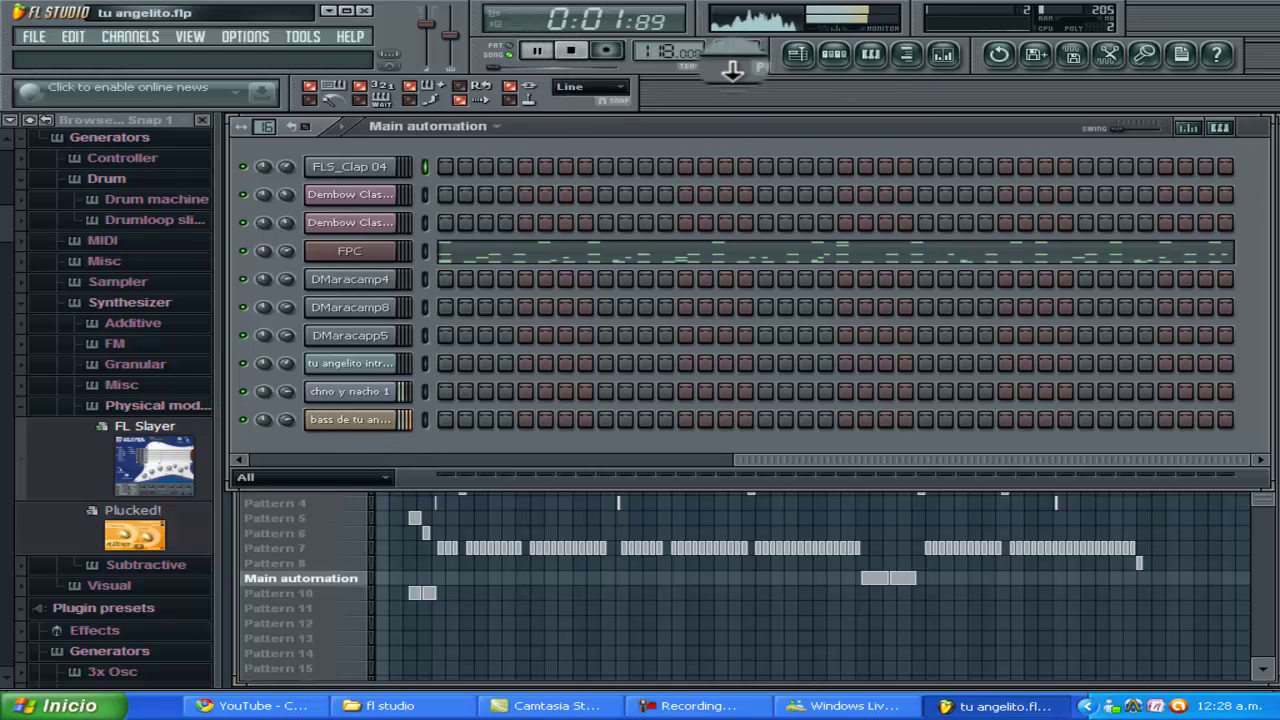
{"action": "left_click", "coordinate": [852, 64]}
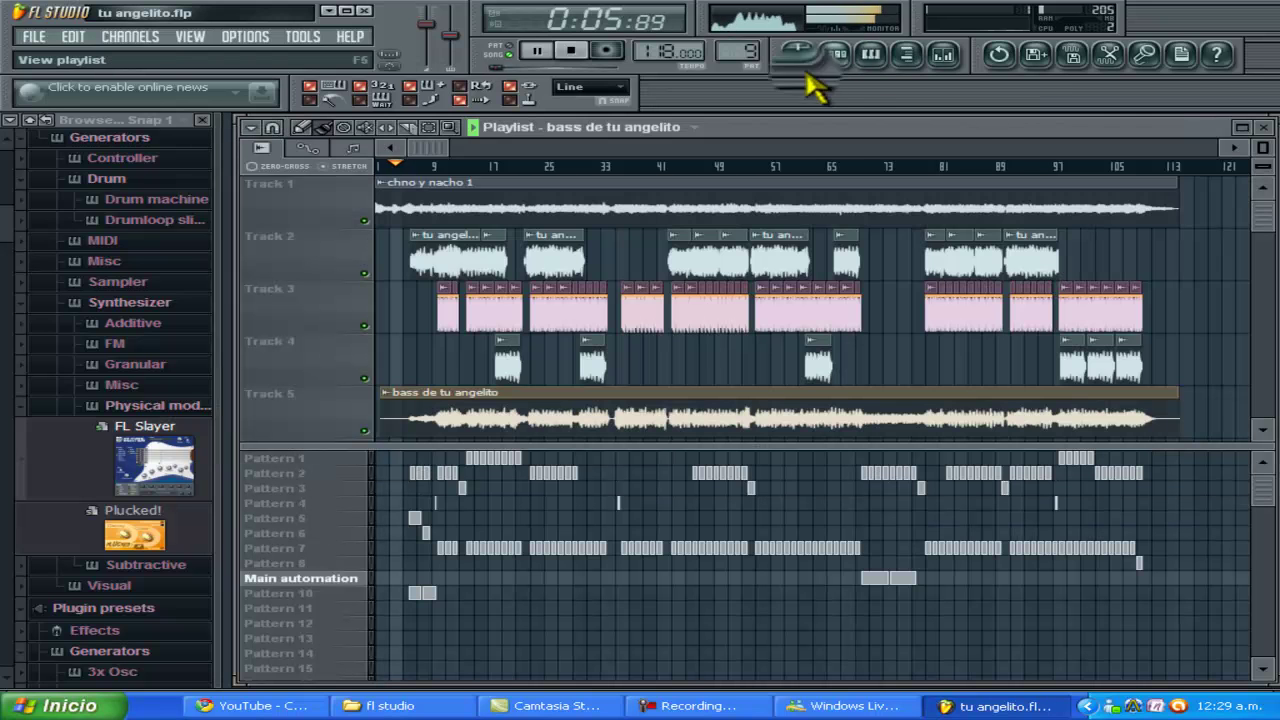
{"action": "left_click_drag", "start_coordinate": [1262, 148], "coordinate": [737, 171]}
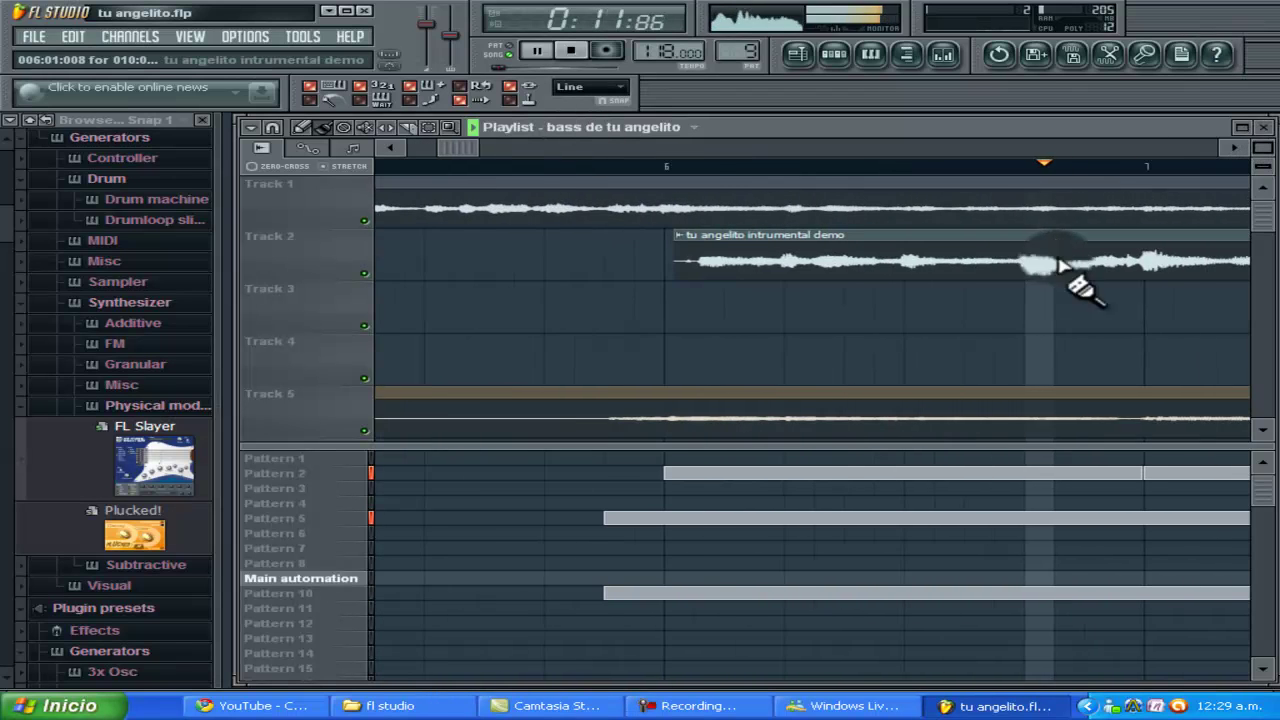
{"action": "left_click_drag", "start_coordinate": [1258, 152], "coordinate": [66, 172]}
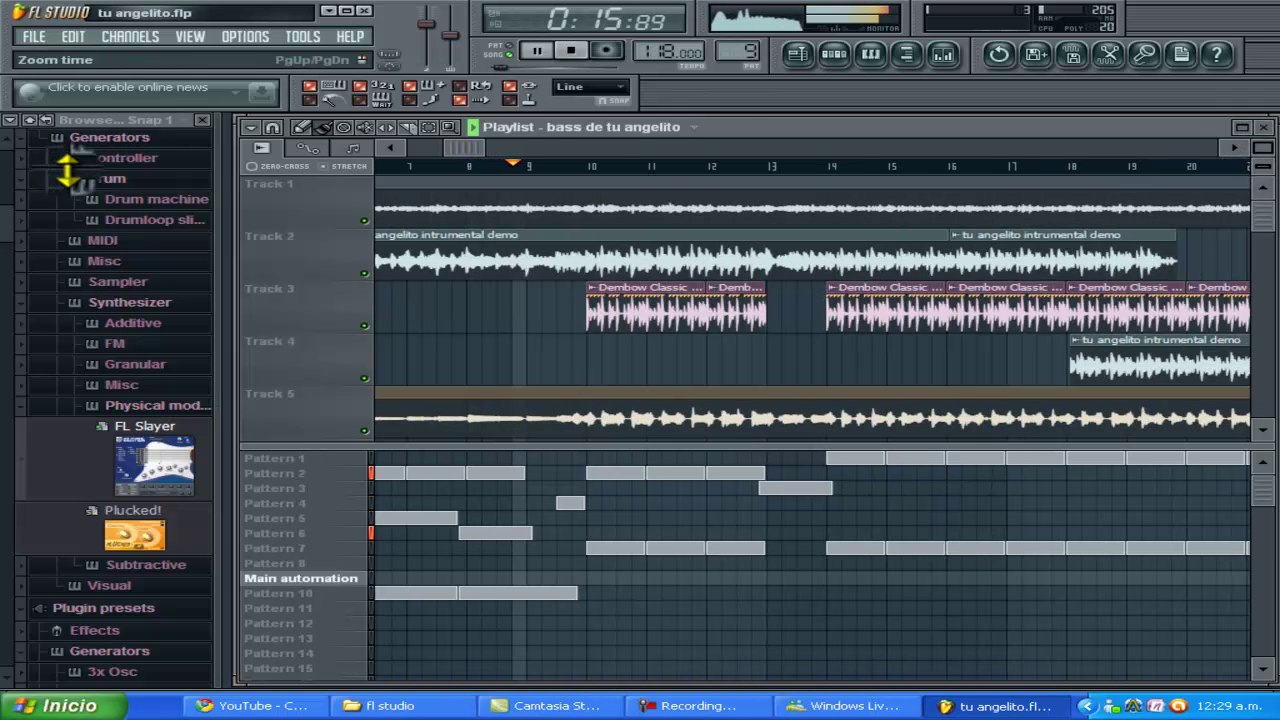
{"action": "left_click", "coordinate": [576, 58]}
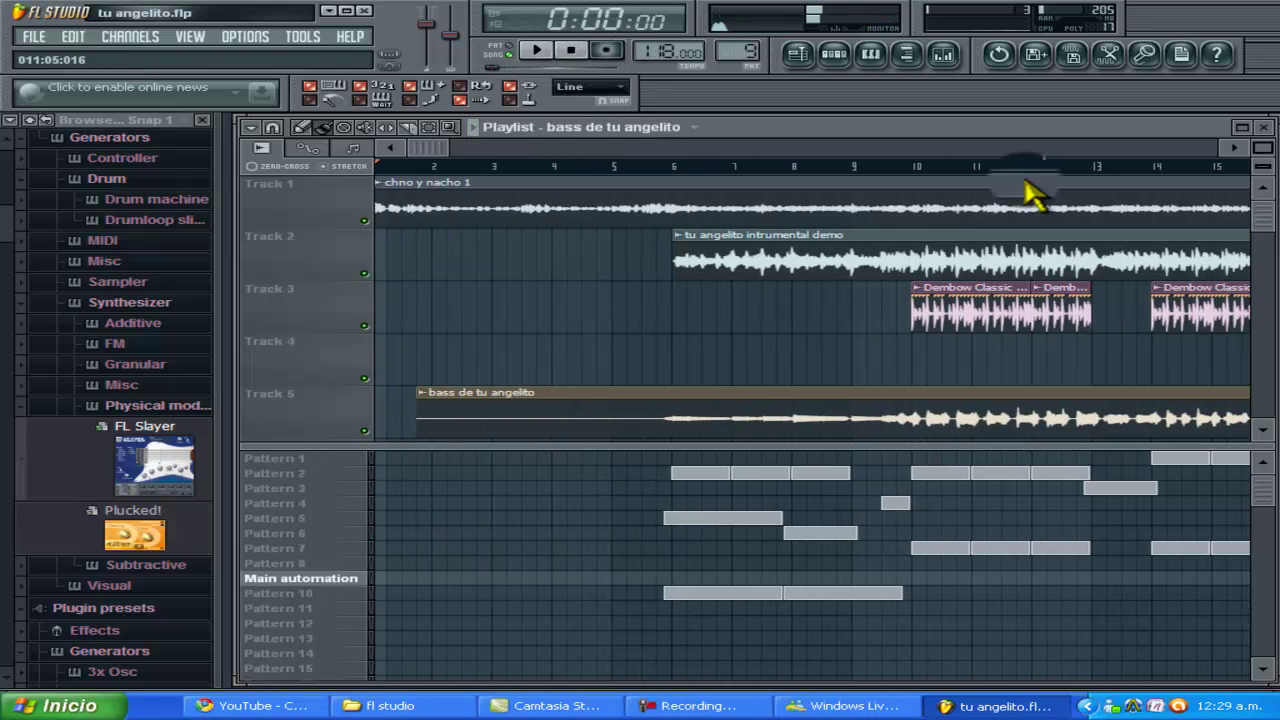